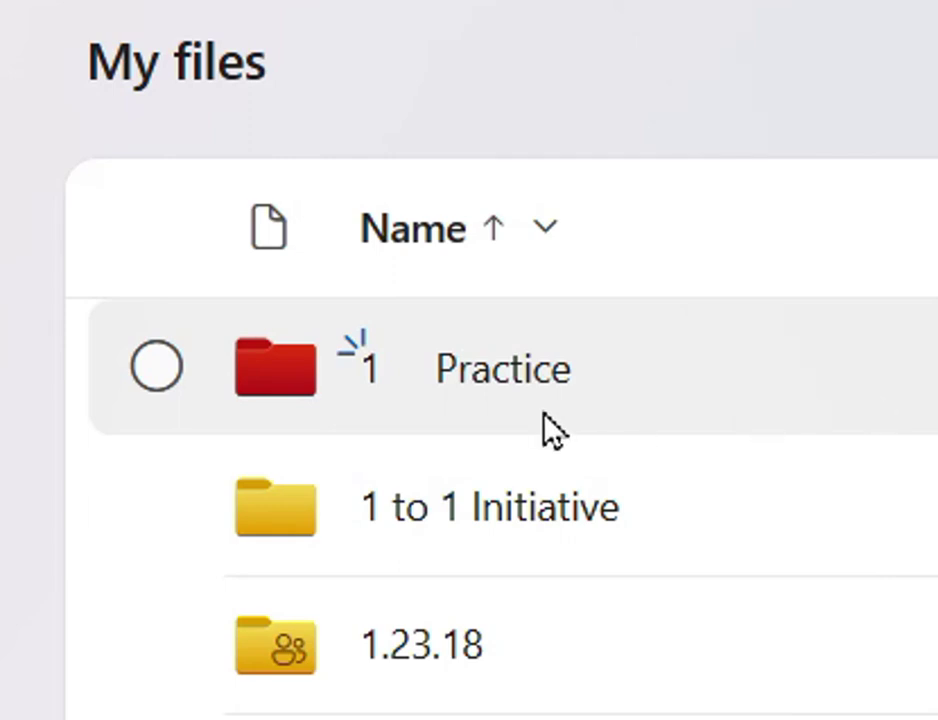
Open the 1 Practice folder from My files in OneDrive.
click(487, 378)
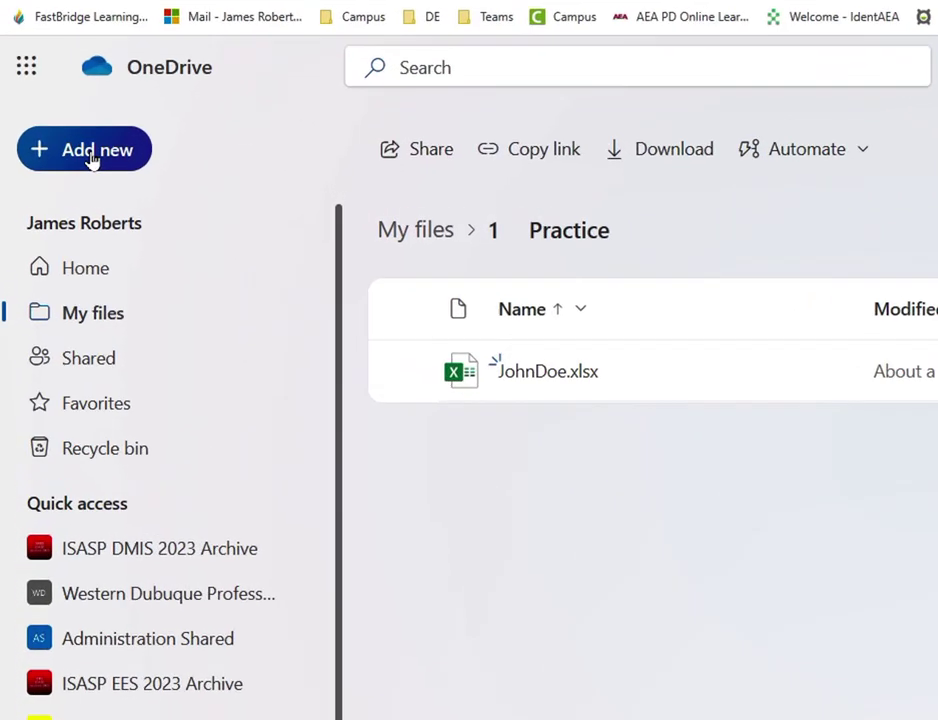
Create a new Forms for Excel file named SusanDoe in this folder.
click(91, 160)
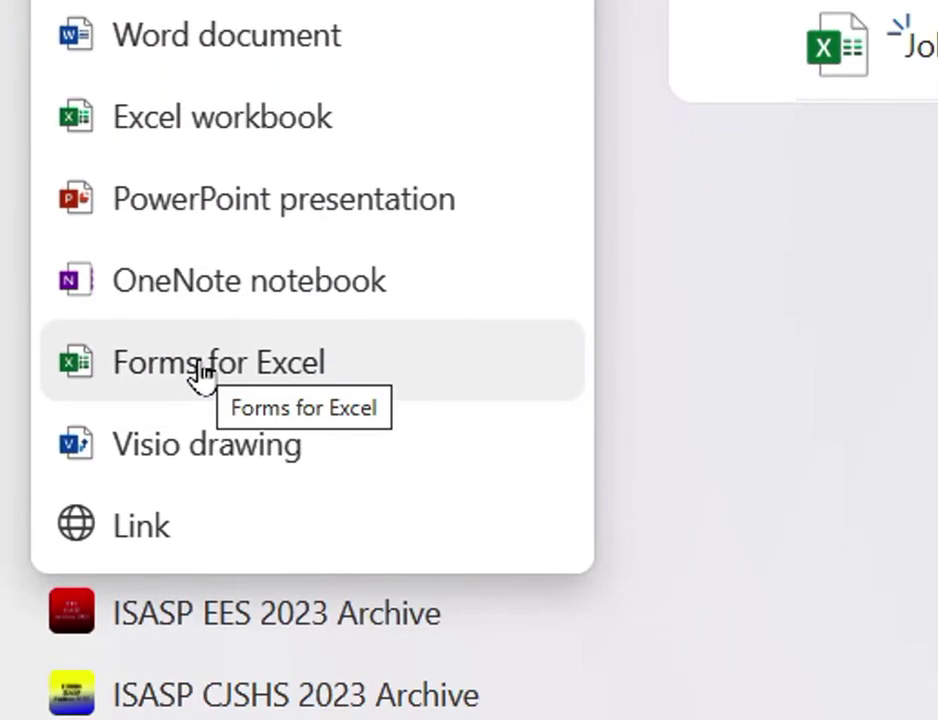
click(200, 372)
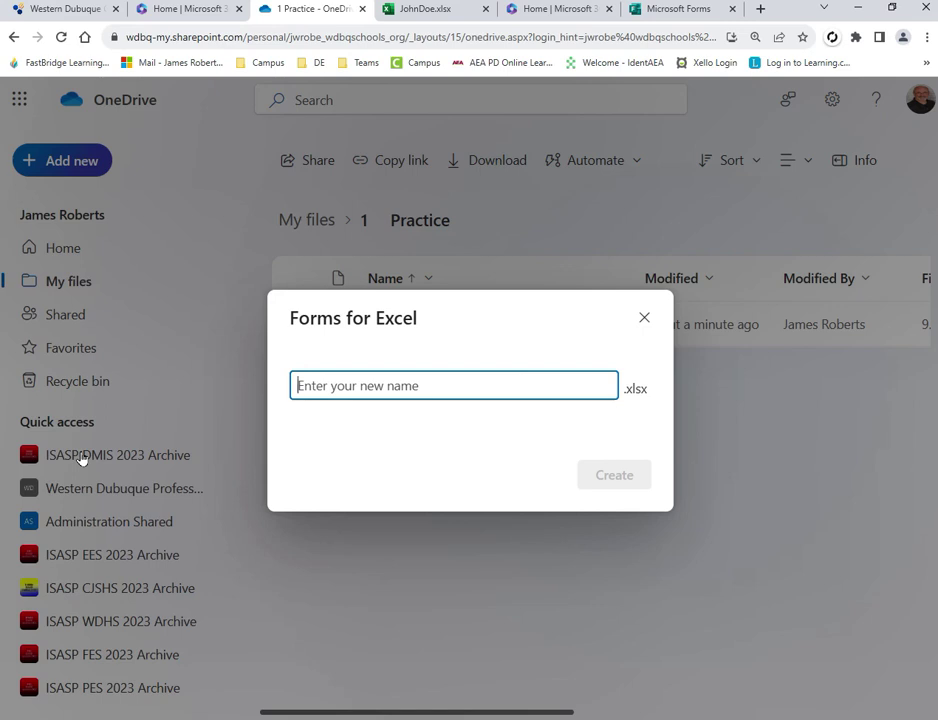
text(Susan)
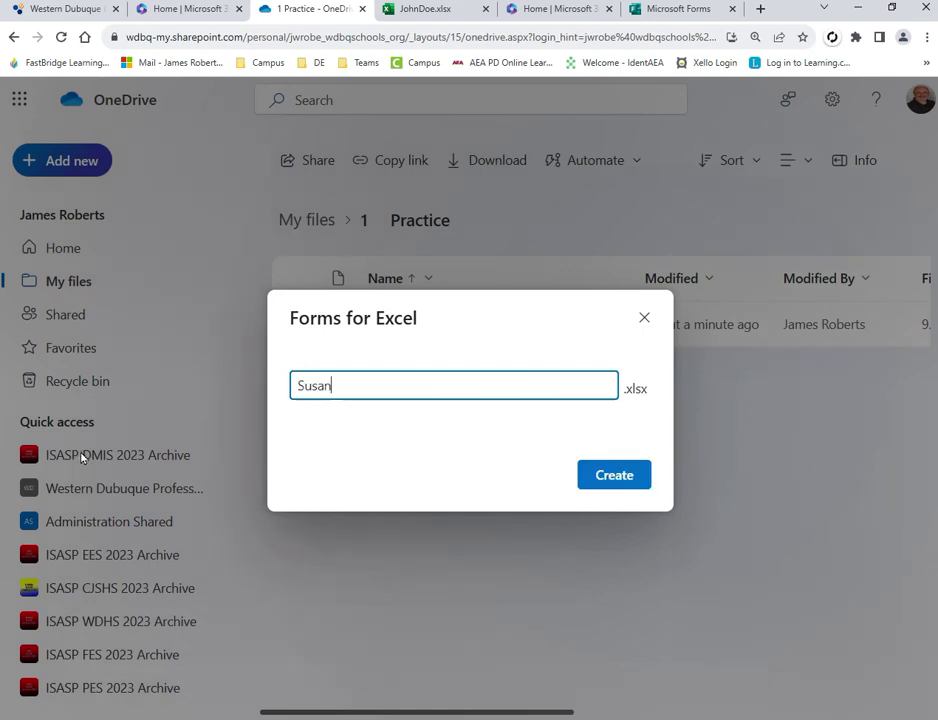
text(Doe)
click(603, 481)
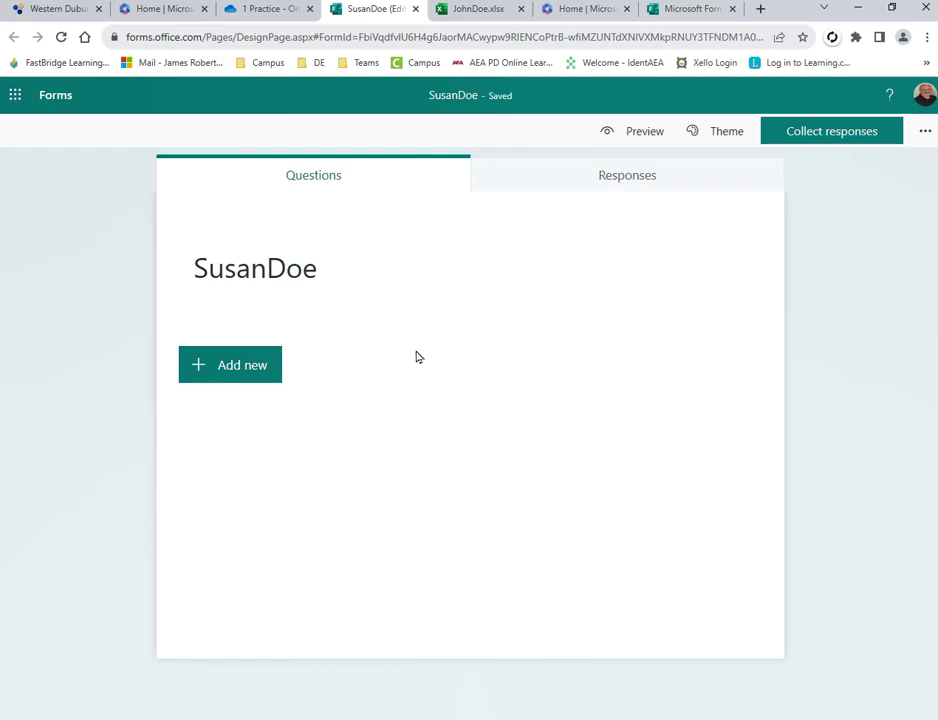
Add a first choice question with placeholder 'asdfasdf' text and two options, allowing multiple answers.
click(239, 369)
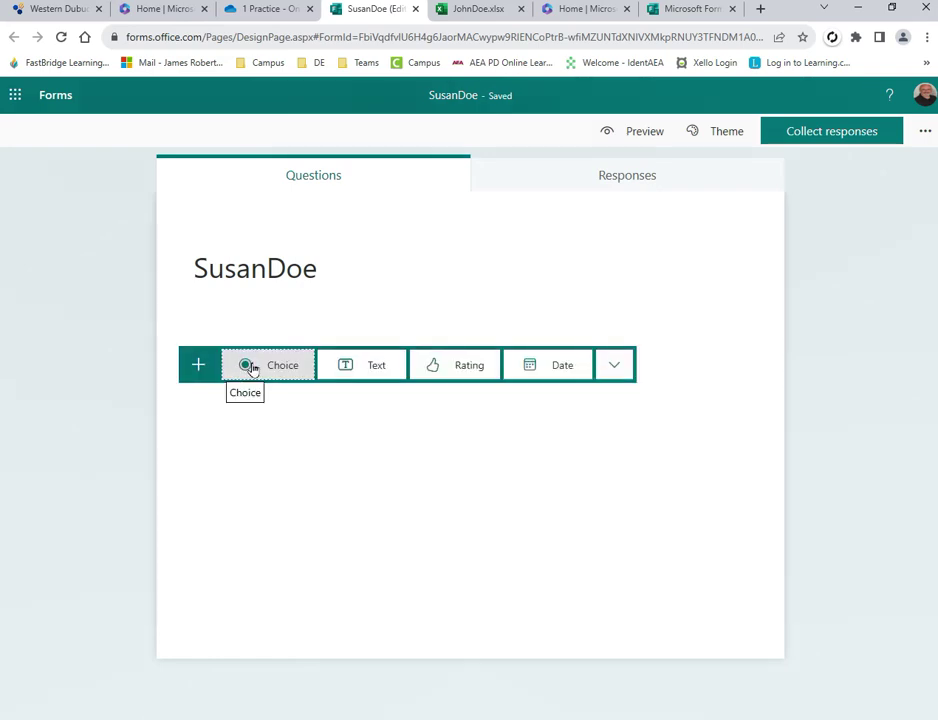
click(248, 367)
text(asdfasdf)
click(262, 452)
text(asdfasdf)
click(297, 493)
text(asdfadsf)
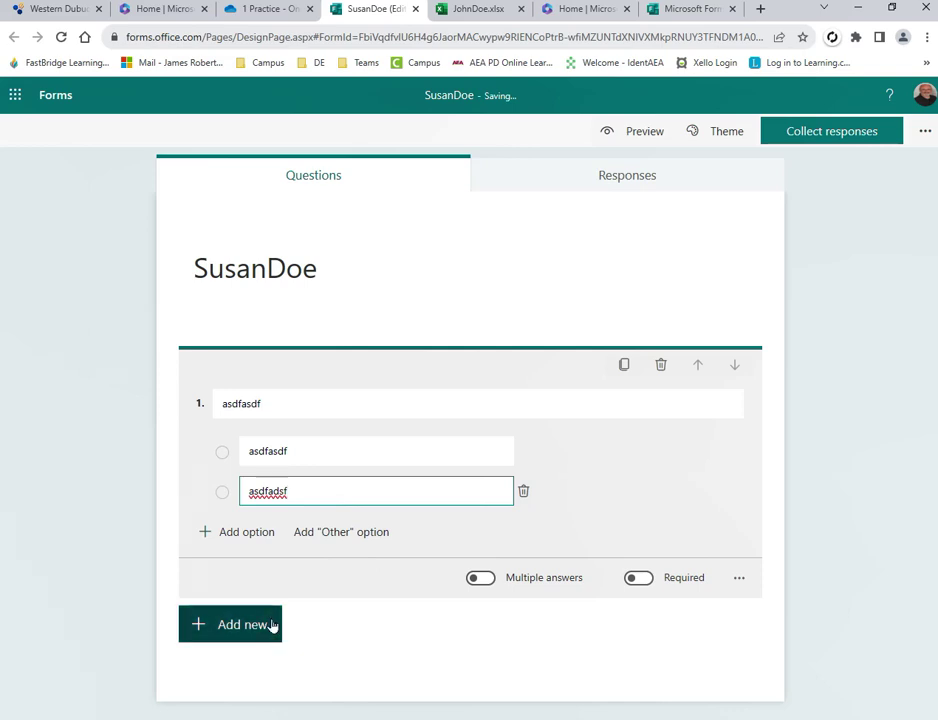
click(482, 578)
Add a second choice question titled 'asdfasfa' with two 'asdfasdf' placeholder options.
click(232, 625)
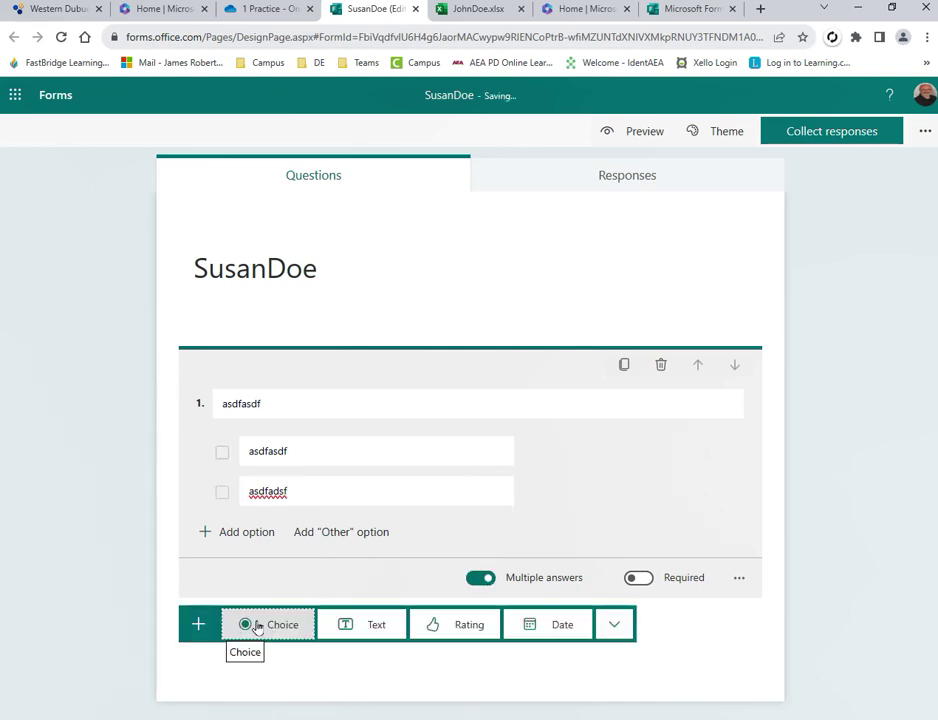
click(272, 625)
text(asdfasfa)
click(262, 475)
text(asdfasdf)
click(278, 513)
text(asdfasdf)
click(812, 498)
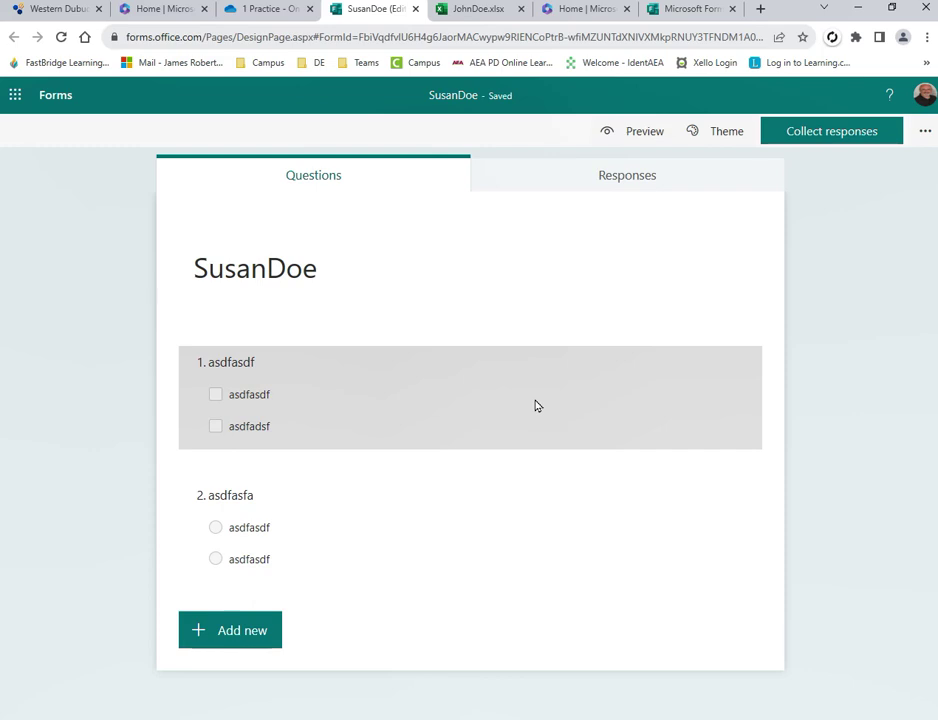
Copy the form's shortened share link and paste it into a new browser tab.
click(836, 142)
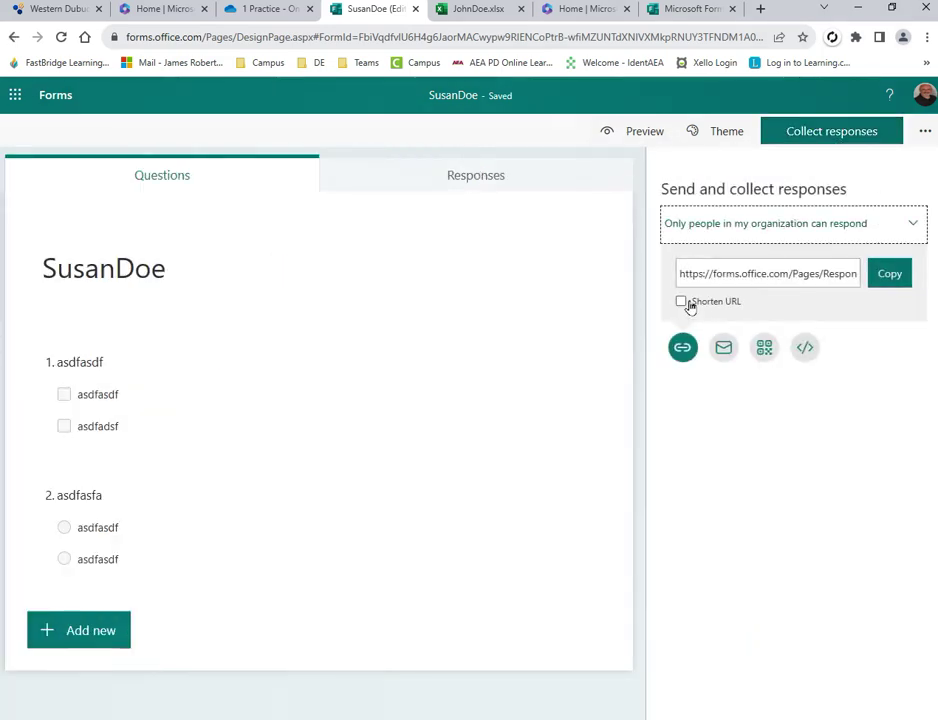
click(681, 301)
click(881, 276)
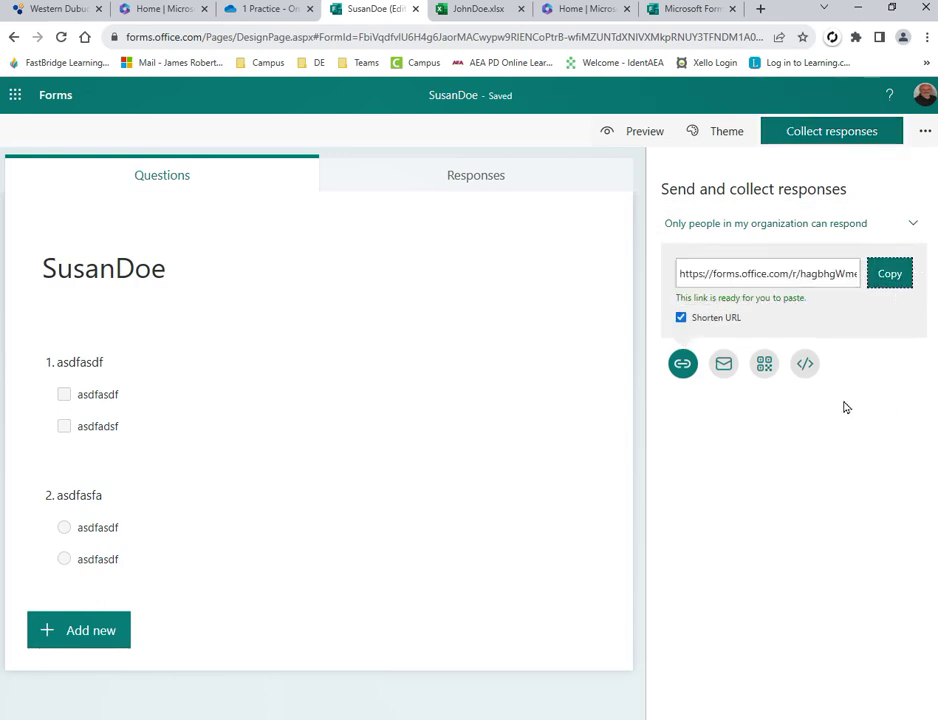
click(762, 9)
key(ctrl+v)
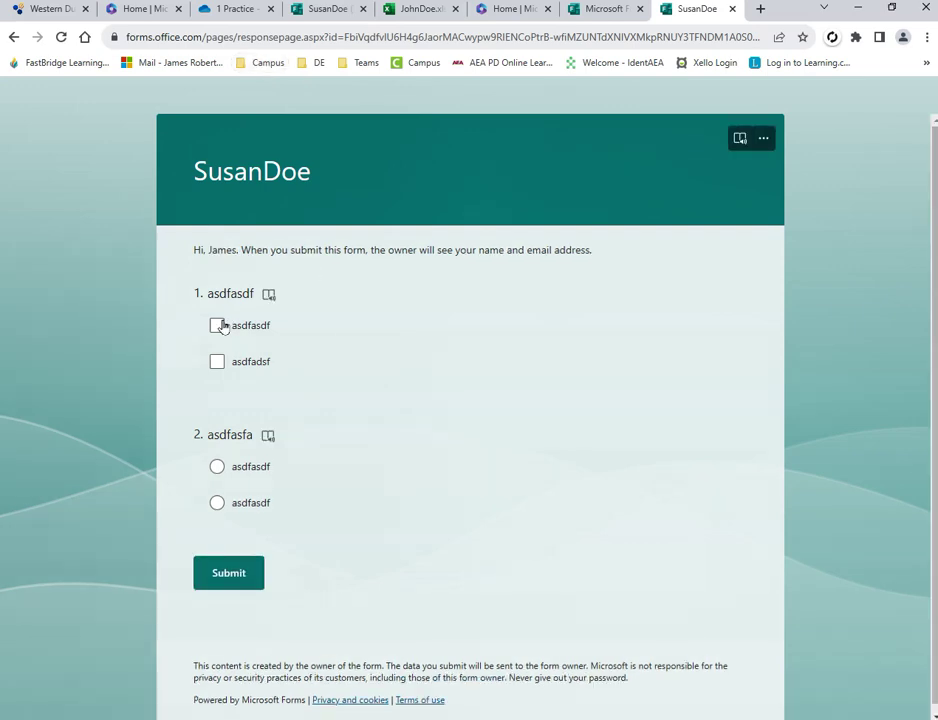
Answer question 1 with its first option and question 2 with its second, then submit.
click(217, 325)
click(217, 502)
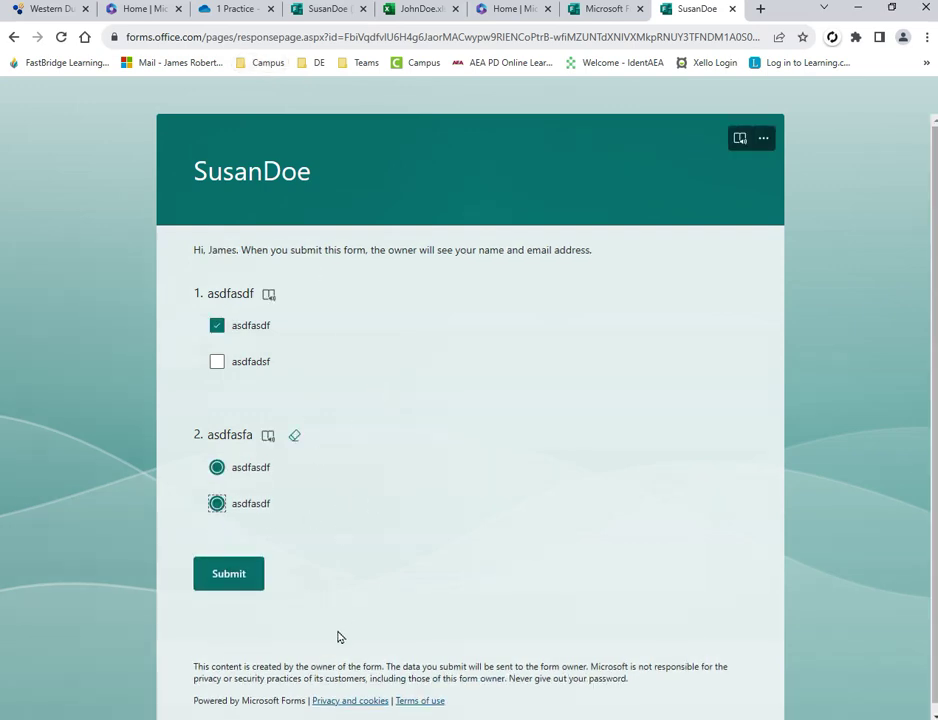
click(229, 577)
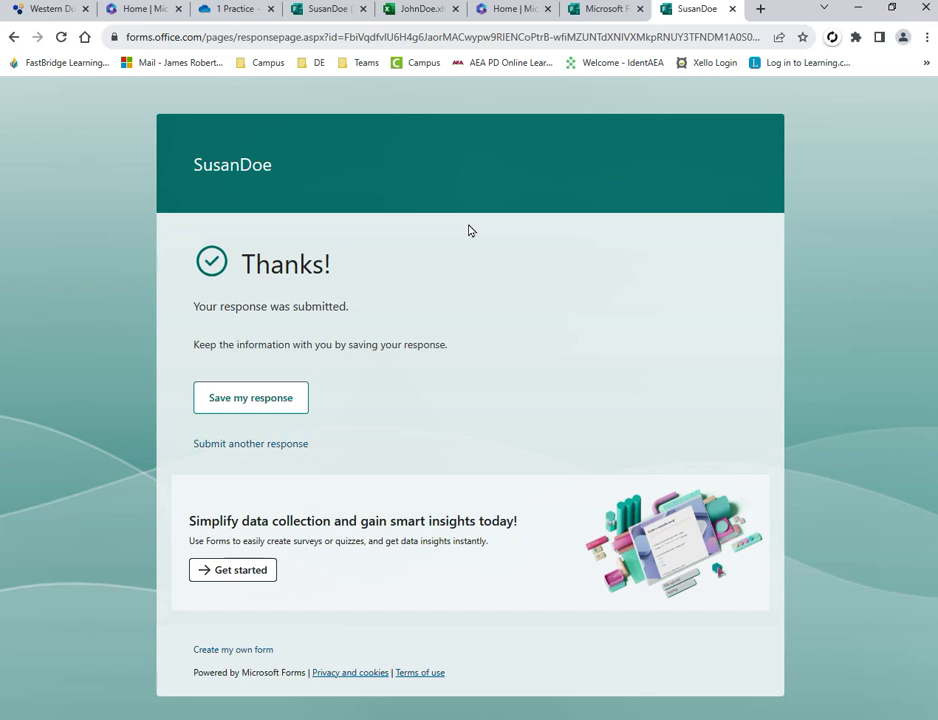
Return to the SusanDoe editor and view its Responses summary with 1 response.
click(334, 14)
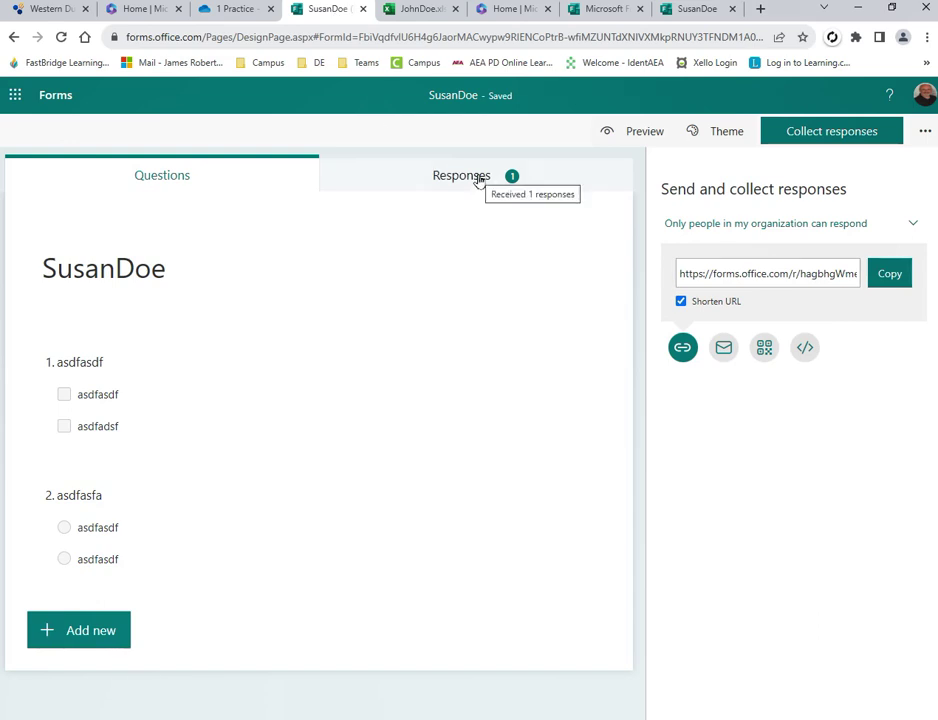
click(479, 178)
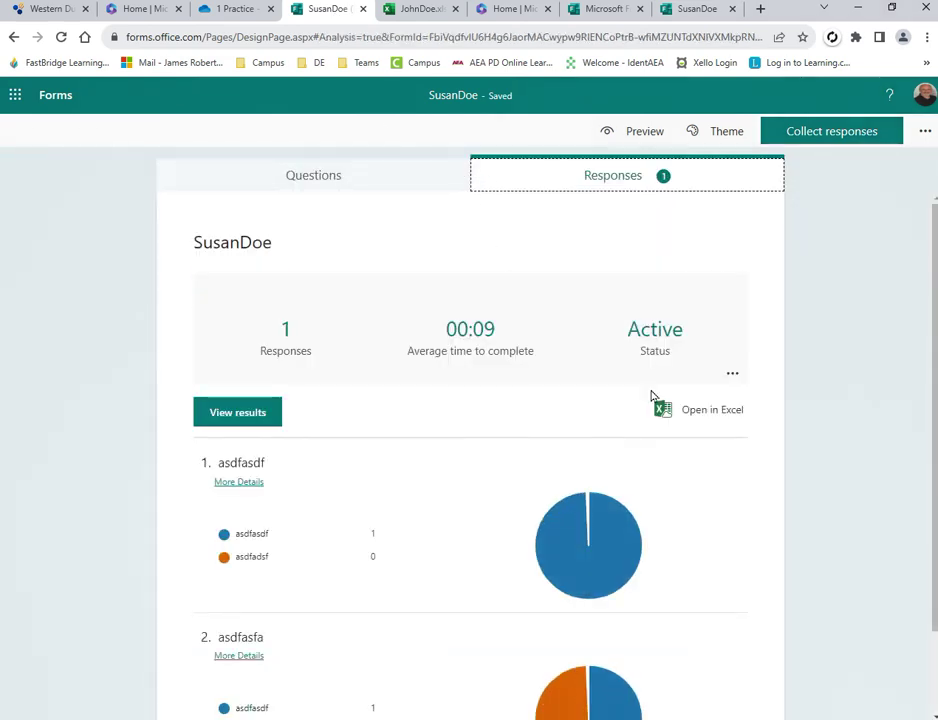
Open the responses workbook in Excel to check the Form1 response row, then return to the Thanks! page.
click(709, 417)
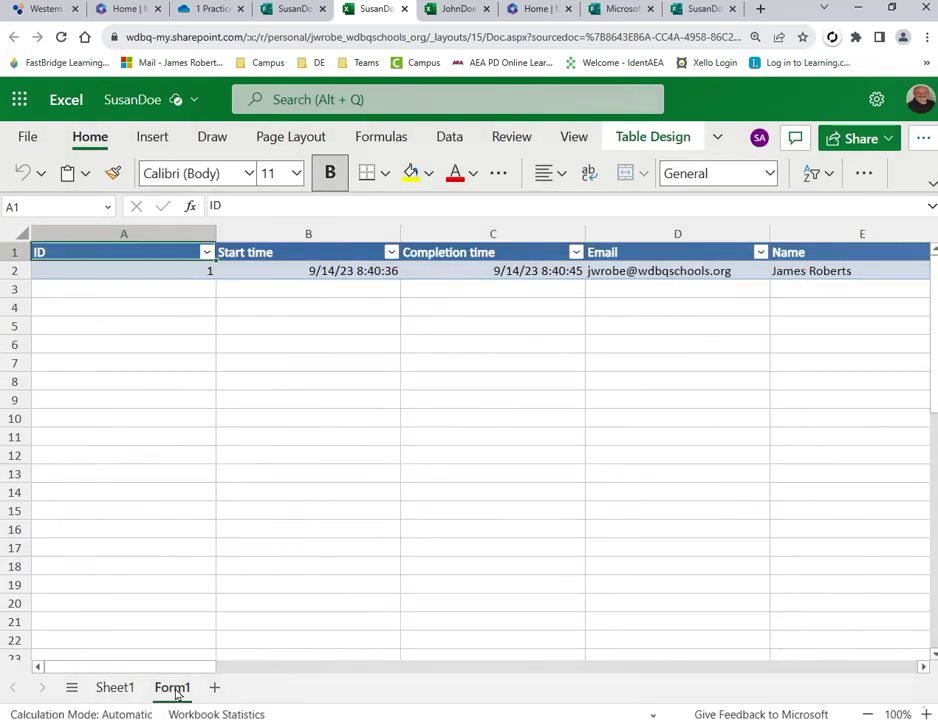
drag(180, 671, 121, 664)
click(719, 12)
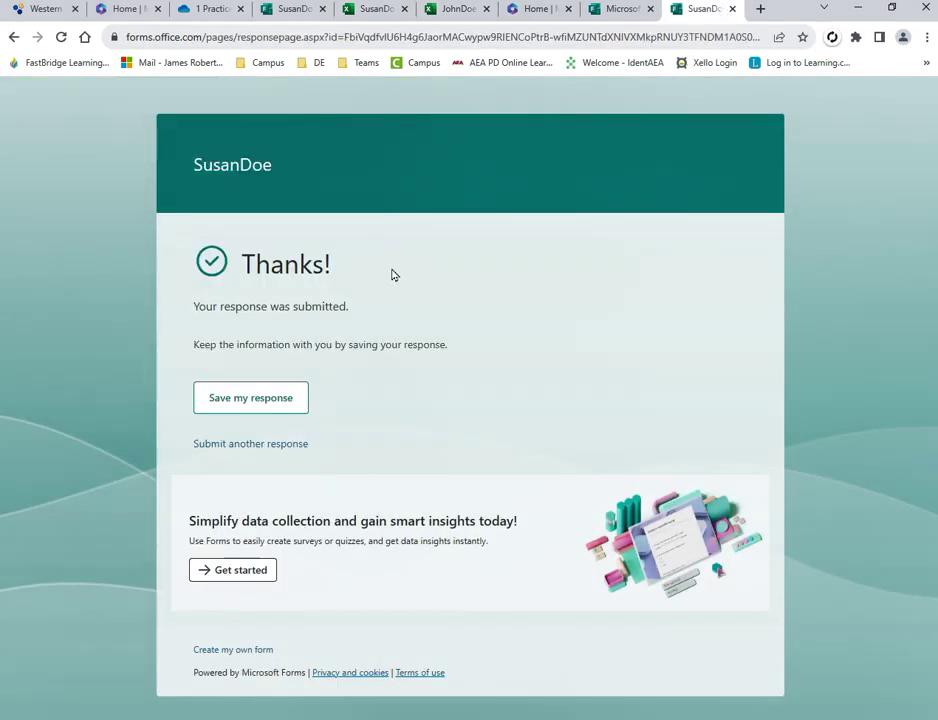
Close the Thanks! tab and check the OneDrive folder, ending on the SusanDoe Responses summary.
click(733, 10)
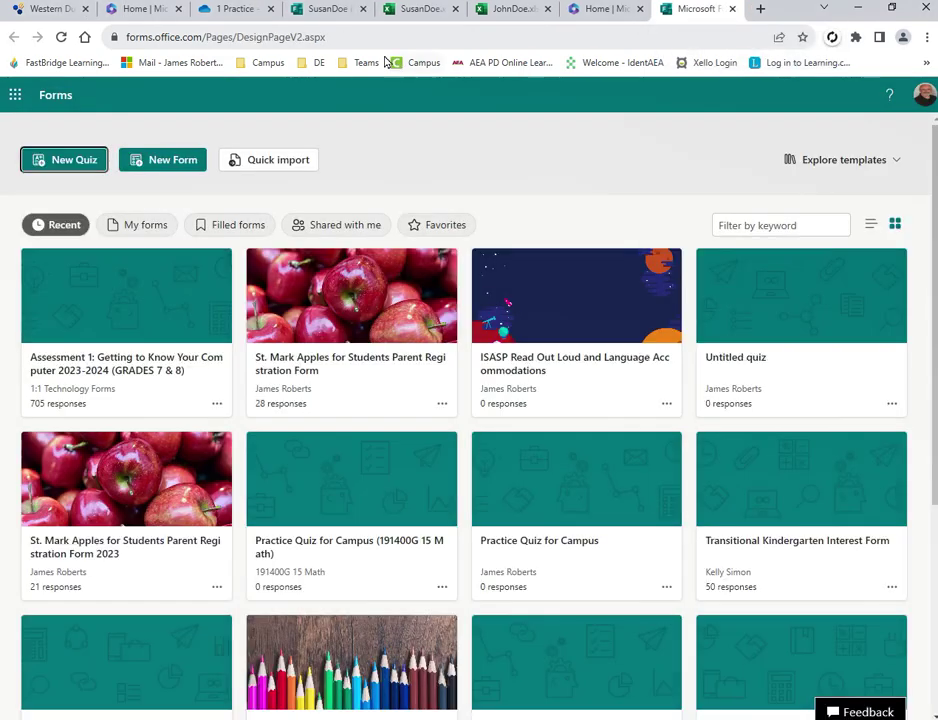
click(335, 9)
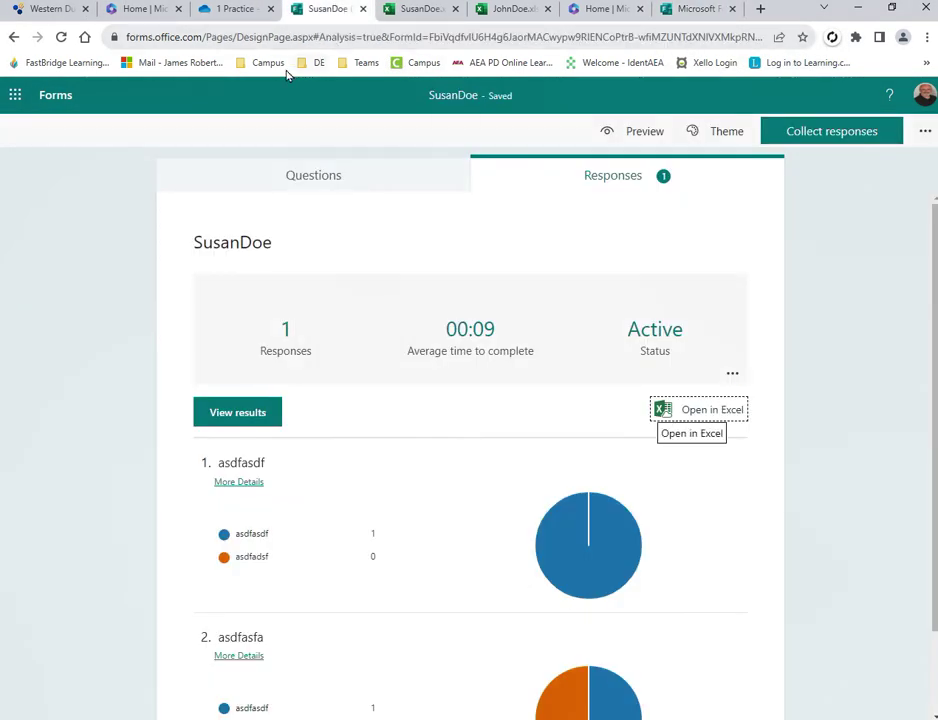
click(242, 12)
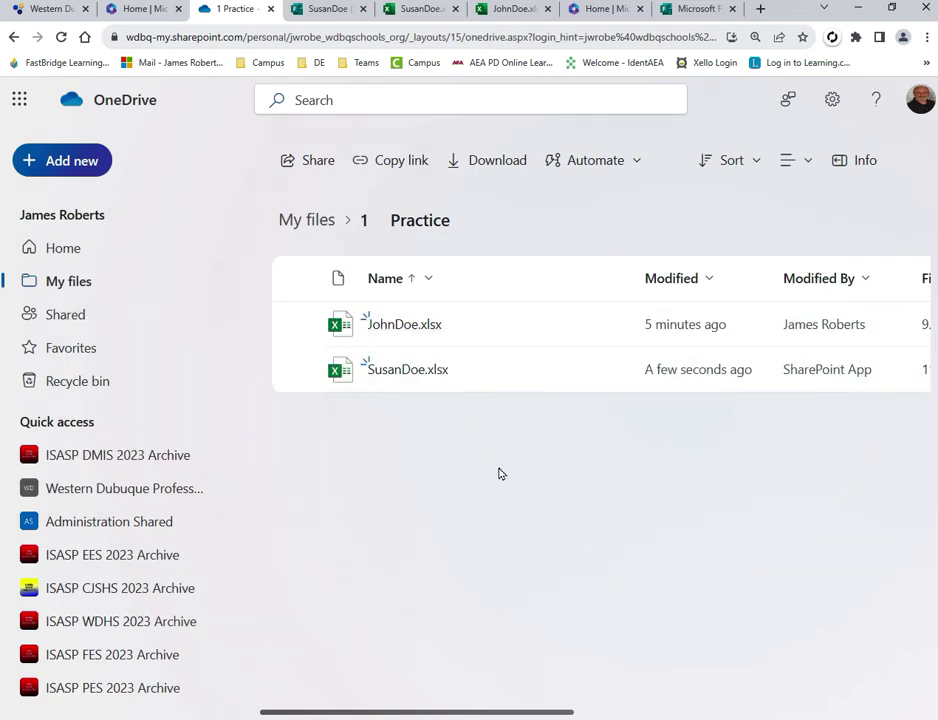
click(327, 9)
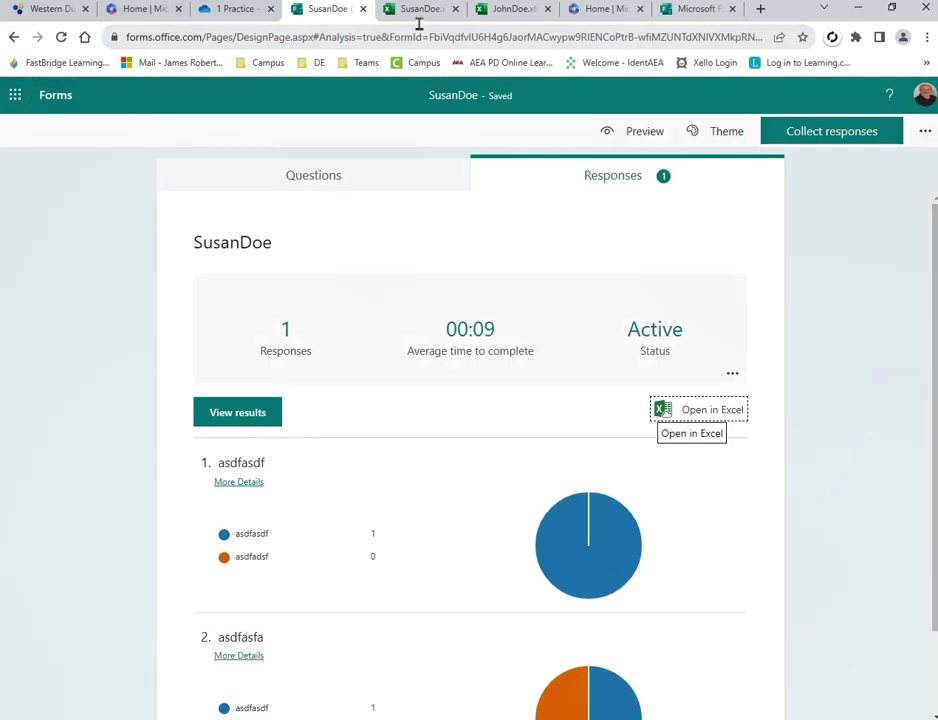
On the Forms home page, use Remove from Recent on the SusanDoe form tile.
click(688, 12)
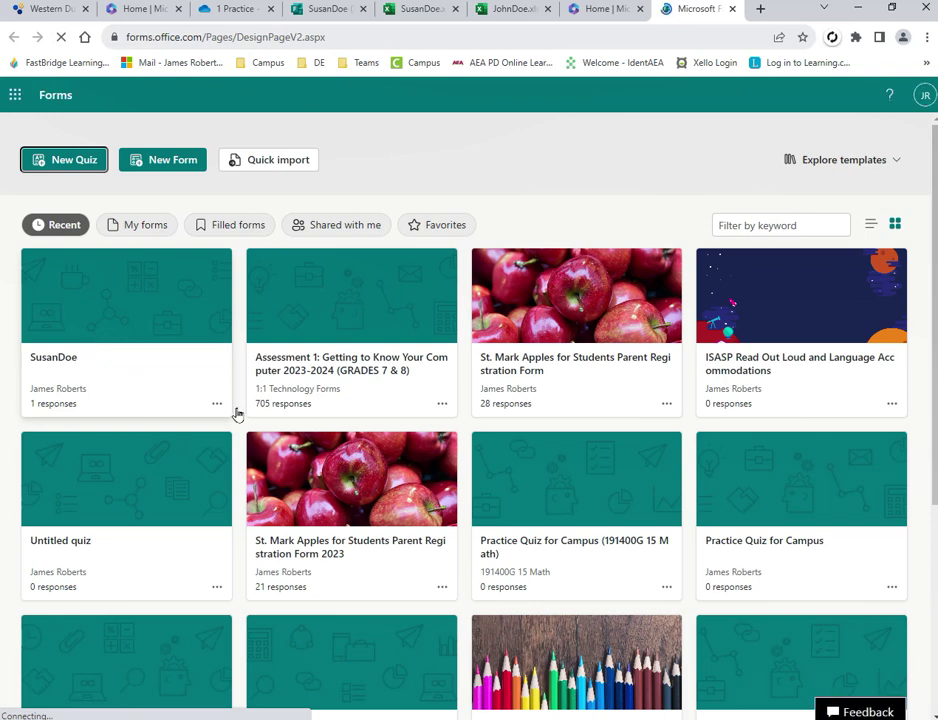
click(216, 404)
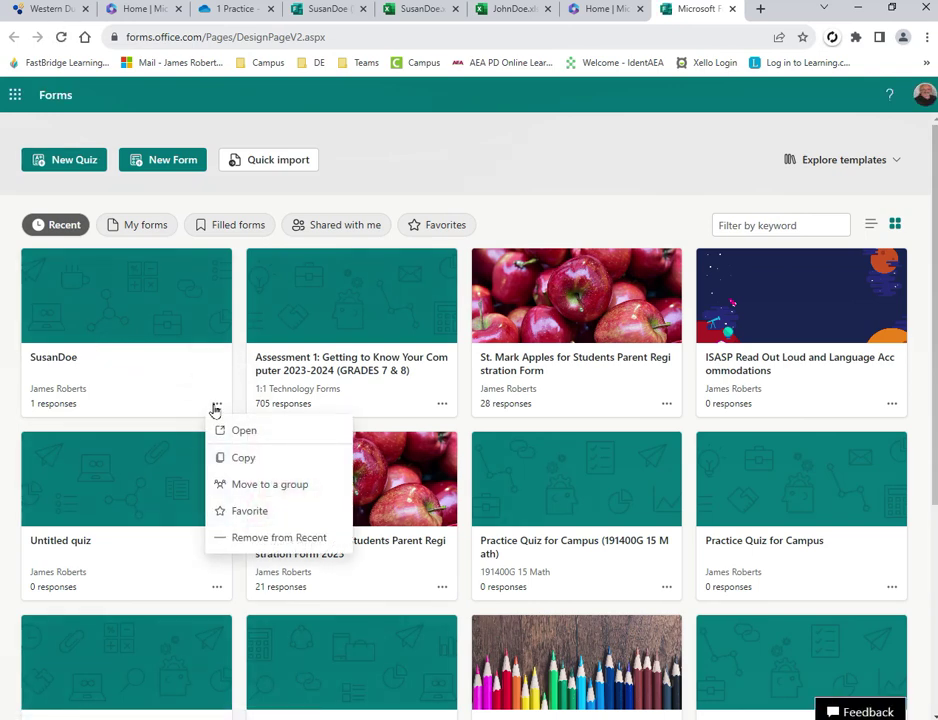
click(252, 540)
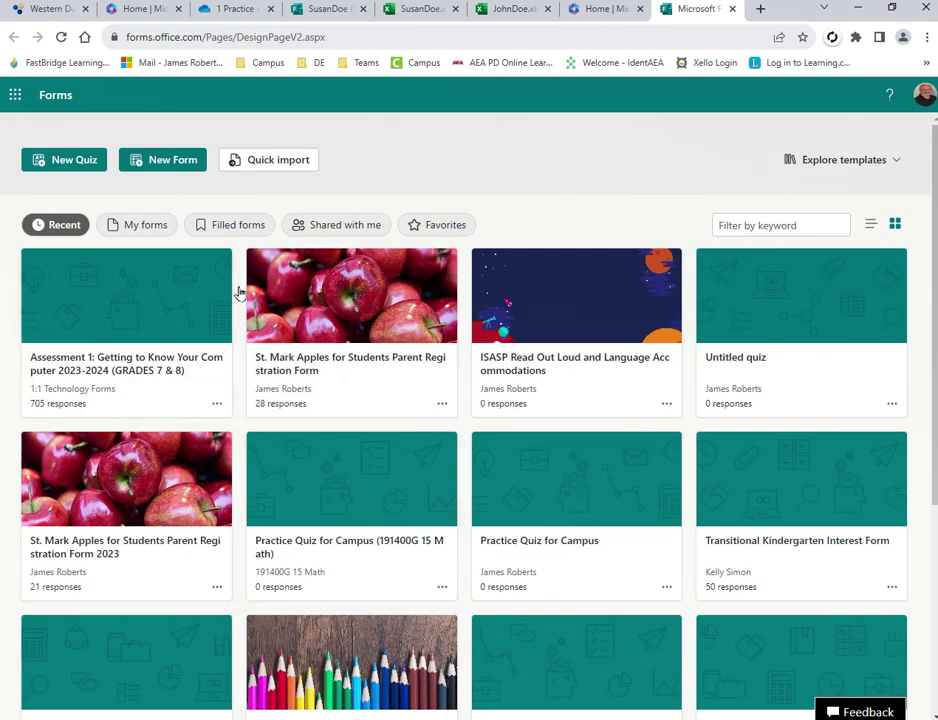
click(237, 8)
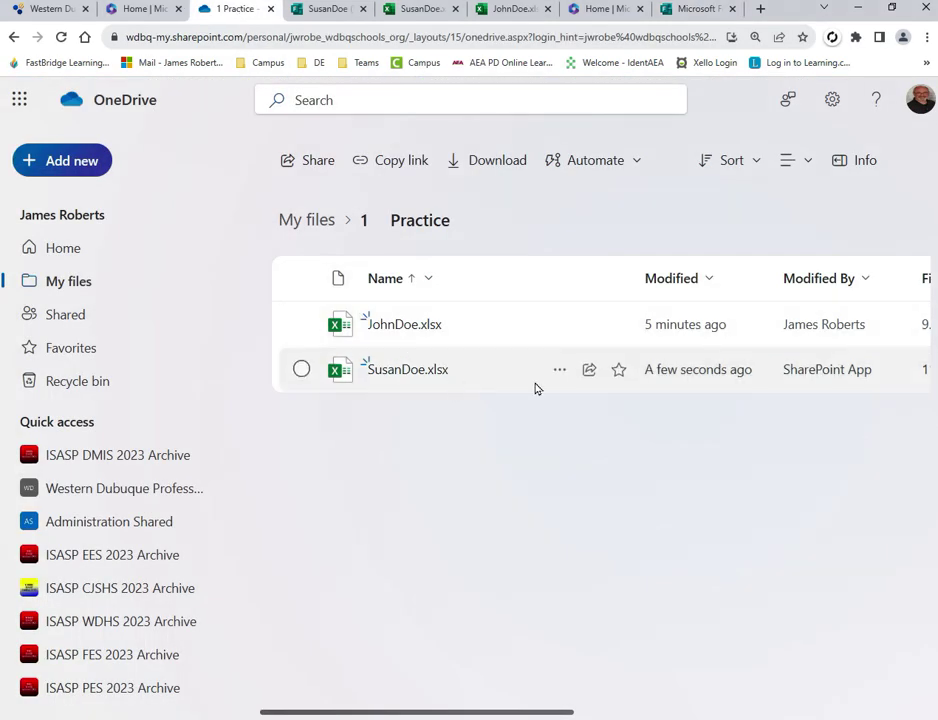
click(561, 372)
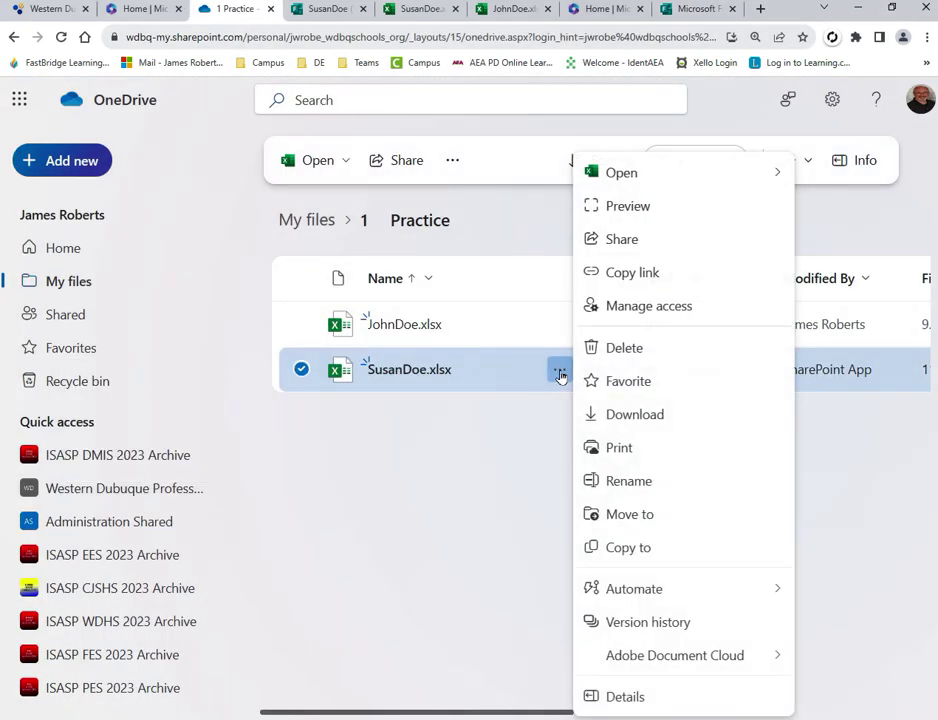
click(617, 357)
click(546, 476)
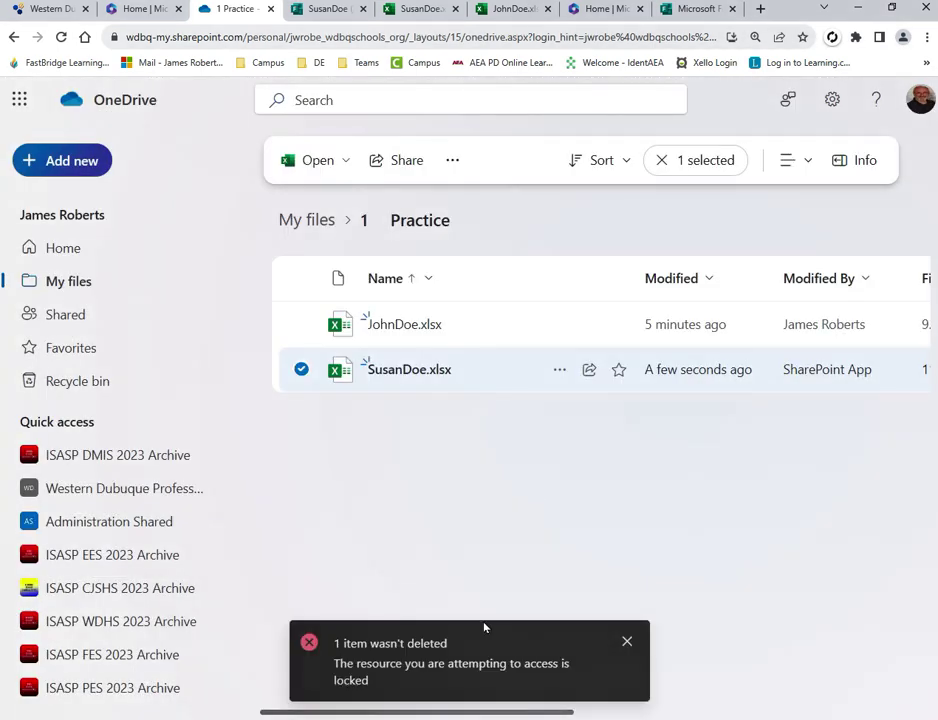
click(627, 642)
mouse_move(490, 331)
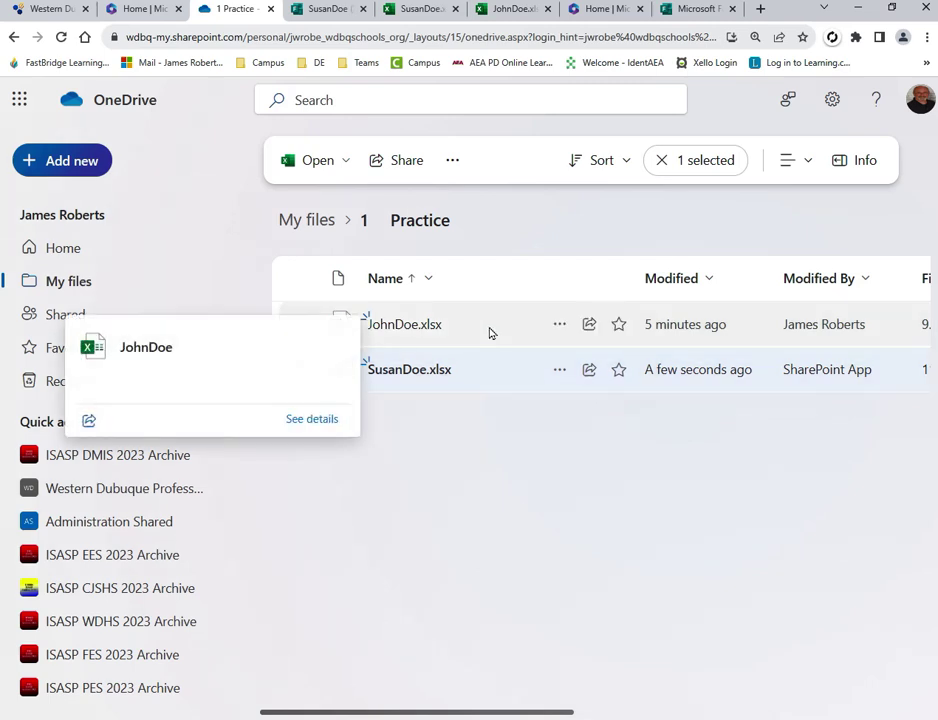
click(561, 325)
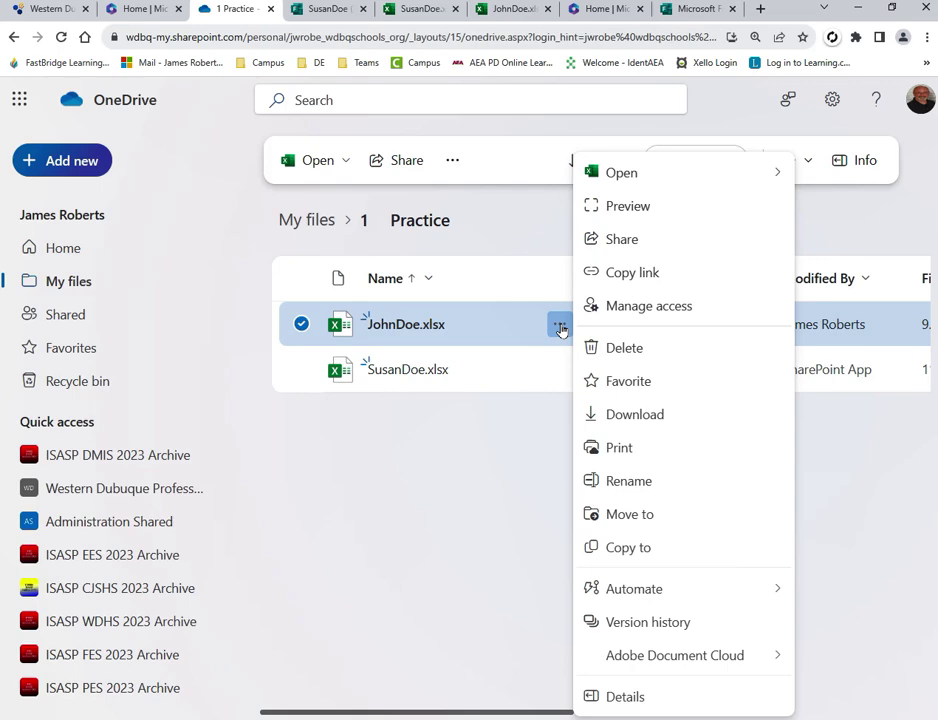
click(614, 352)
click(538, 478)
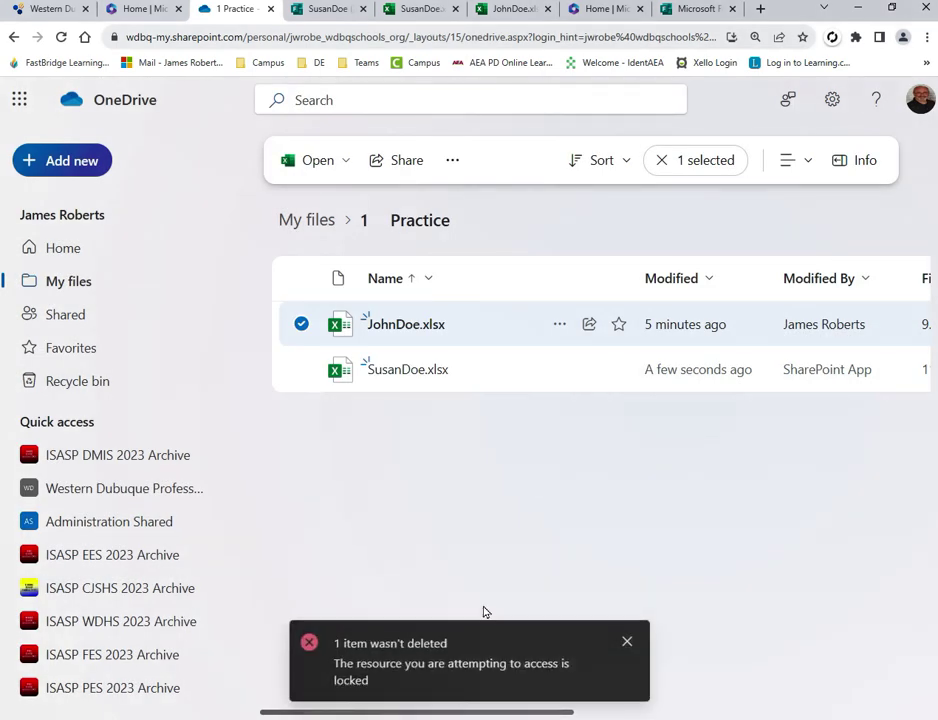
click(628, 643)
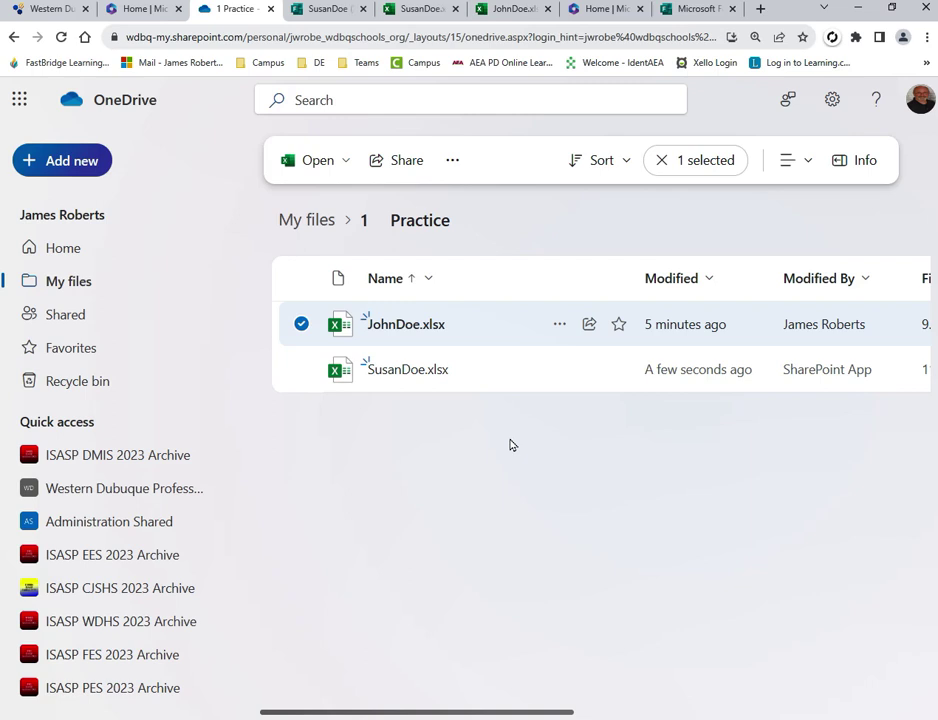
Open SusanDoe.xlsx from the Practice folder in Excel for the web.
click(412, 377)
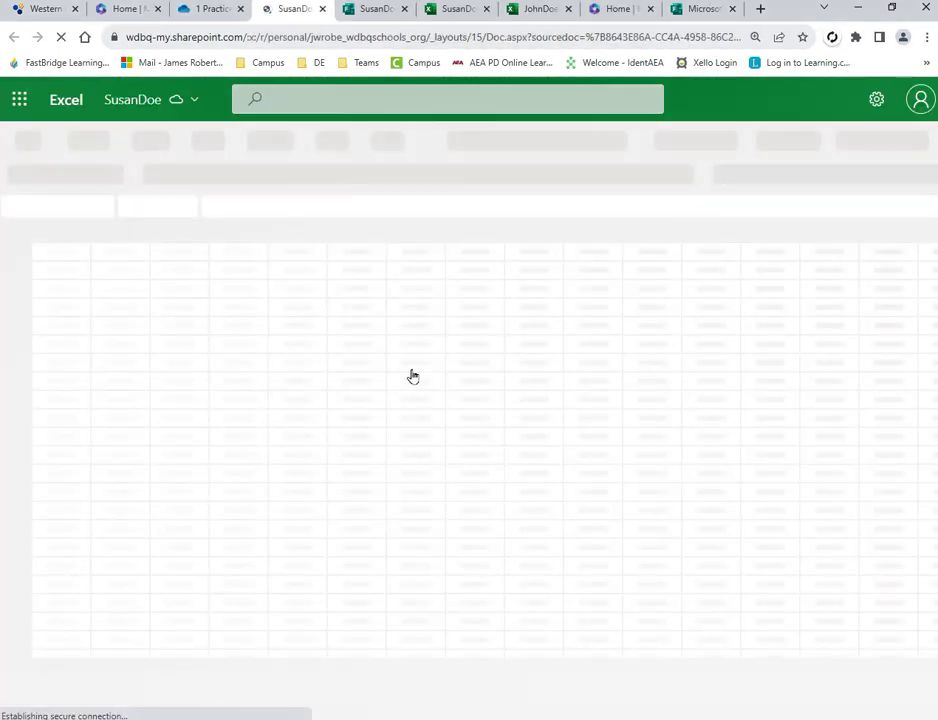